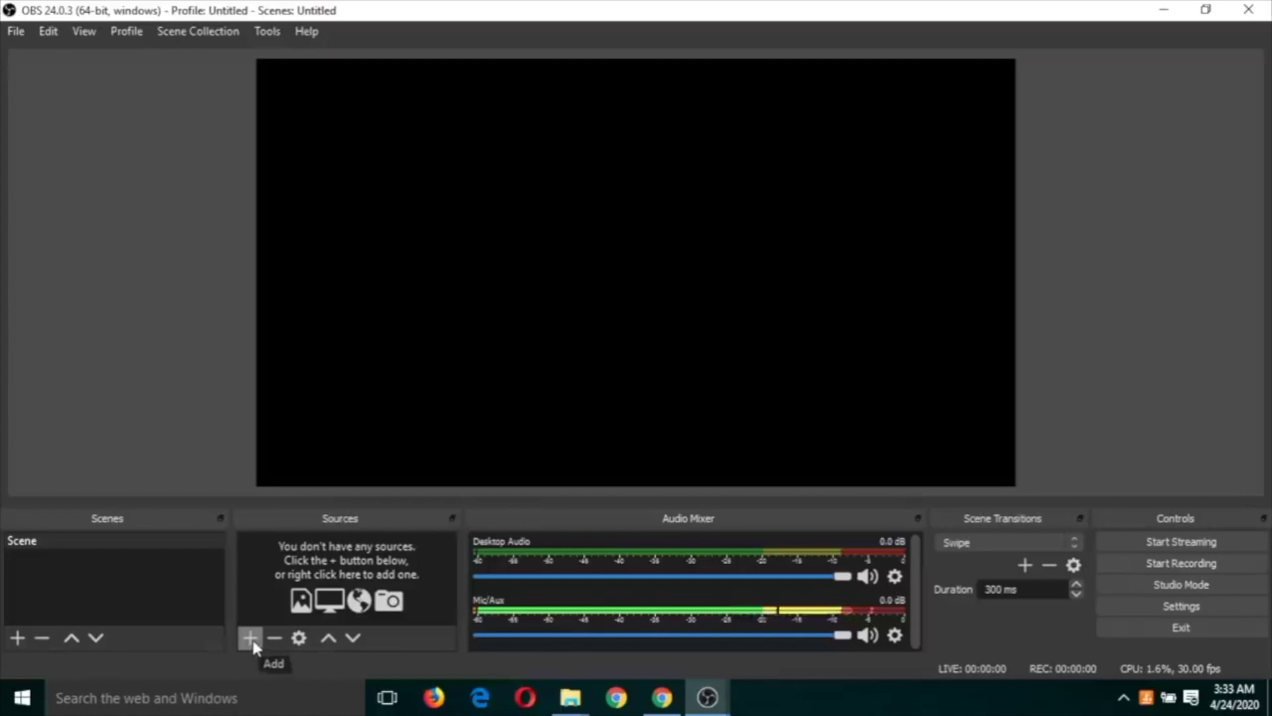
Step: Create an Image Slide Show source in Scene and scroll its properties to the empty Image Files list
left_click(251, 638)
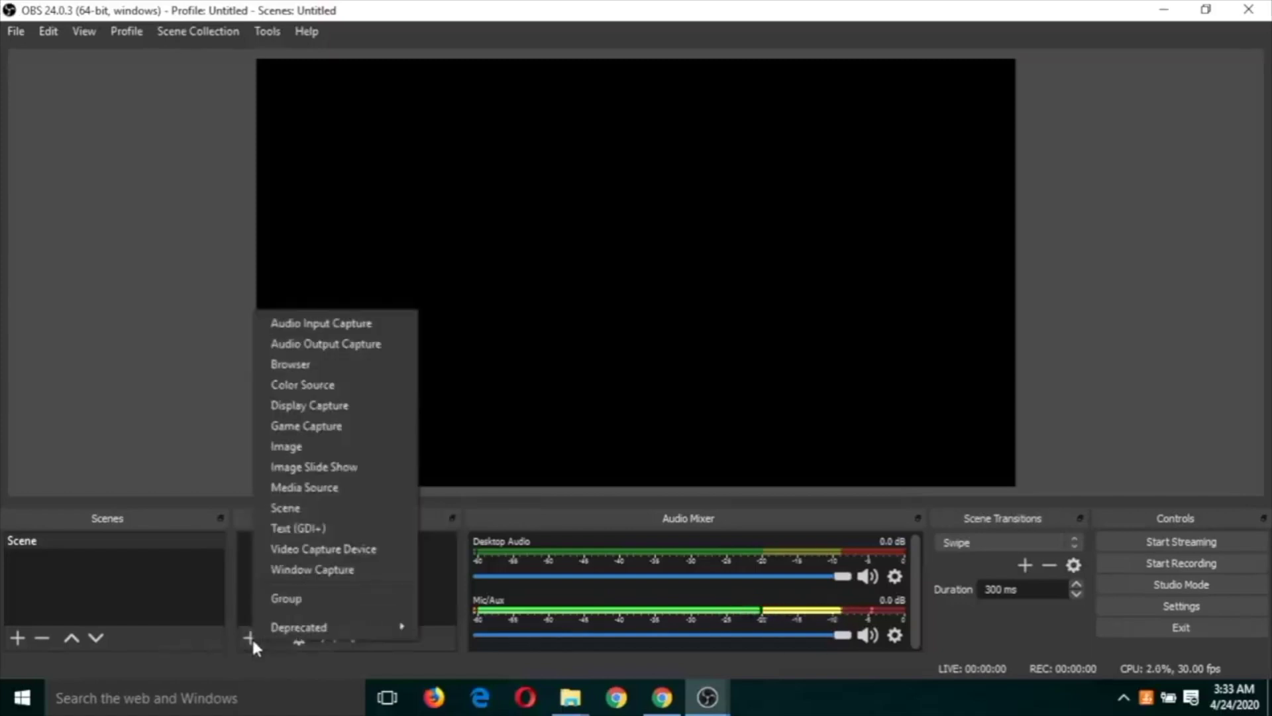
left_click(315, 466)
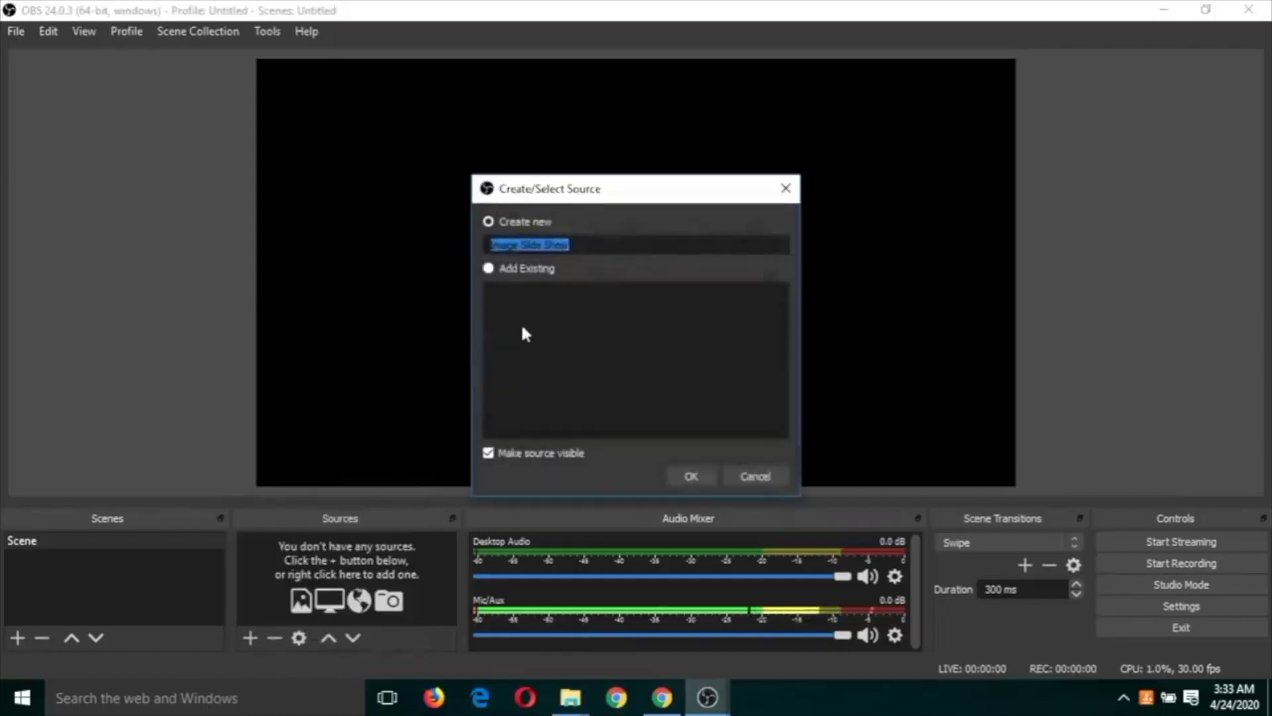
left_click(692, 475)
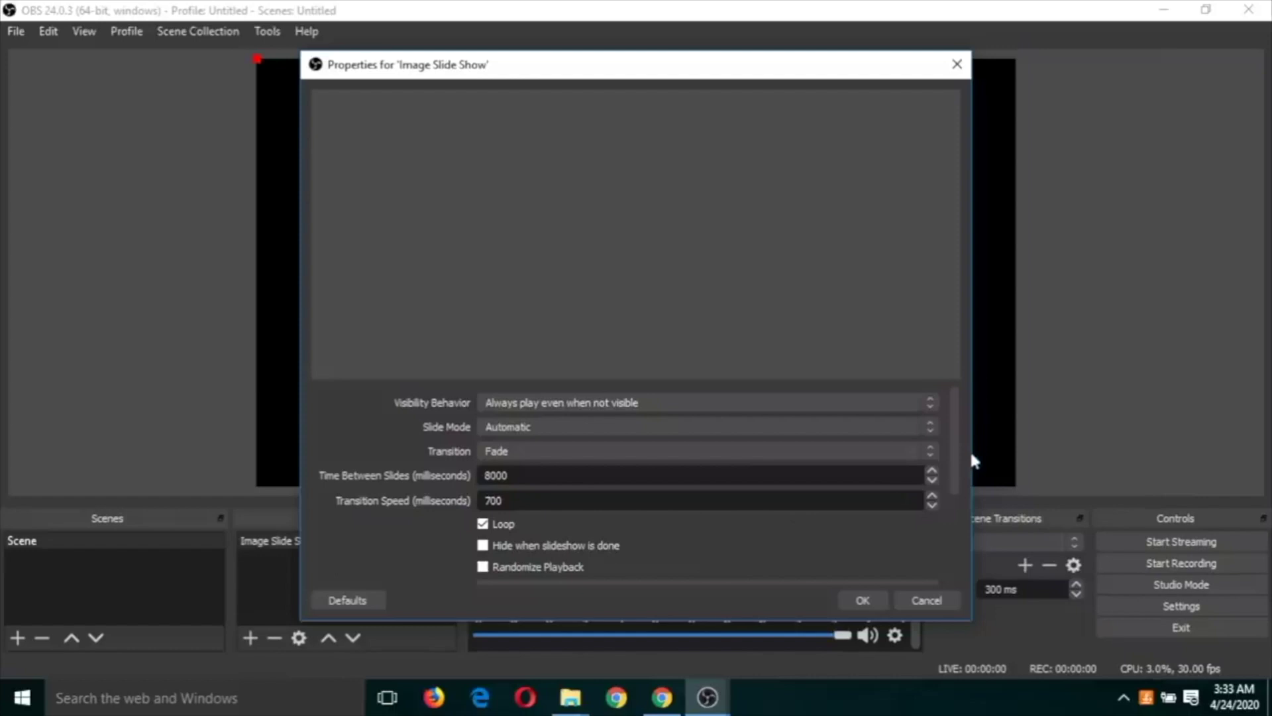
left_click_drag(956, 436, 953, 549)
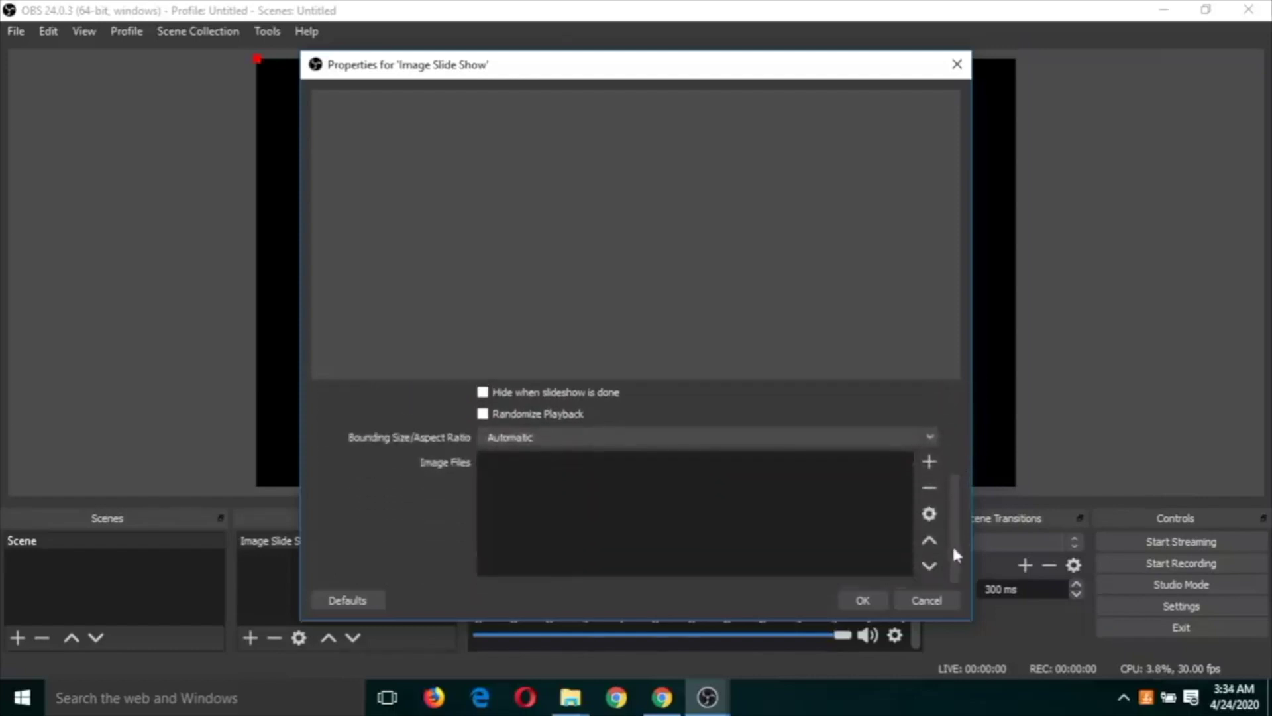
Step: Add ICT in Education (1)–(5) from the Desktop slides folder as the slide show's image files
left_click(930, 466)
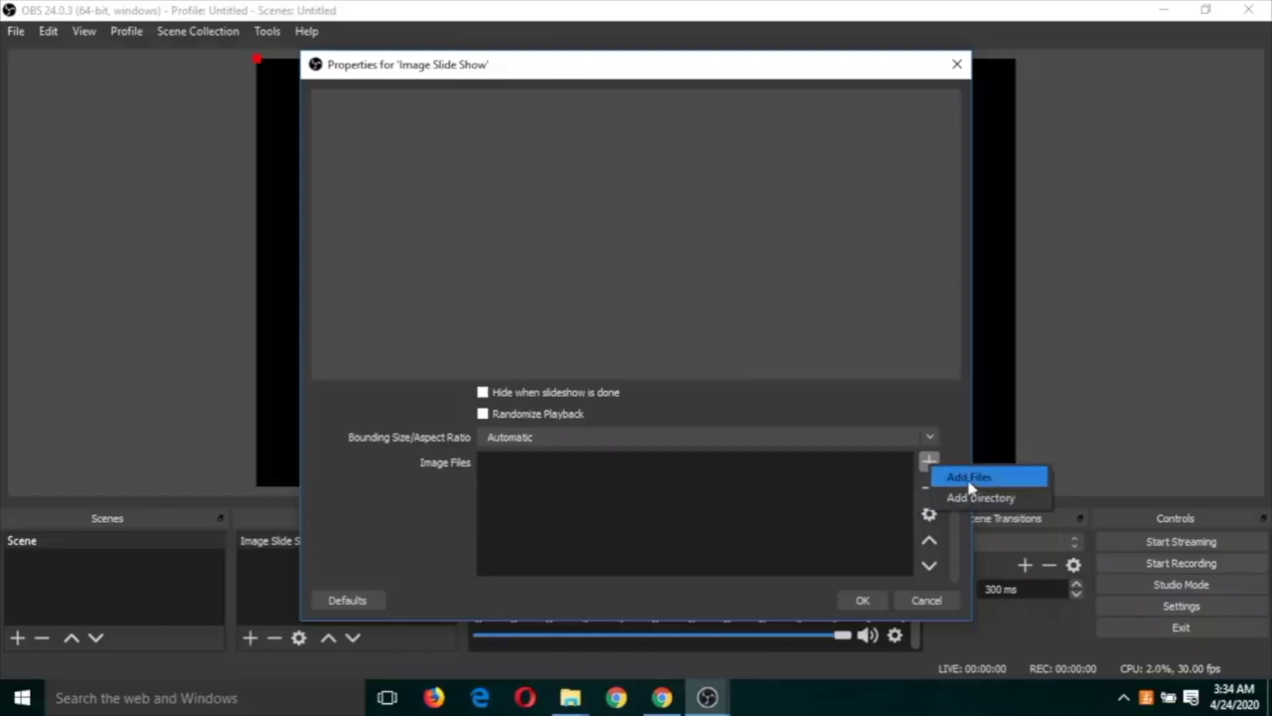
left_click(967, 477)
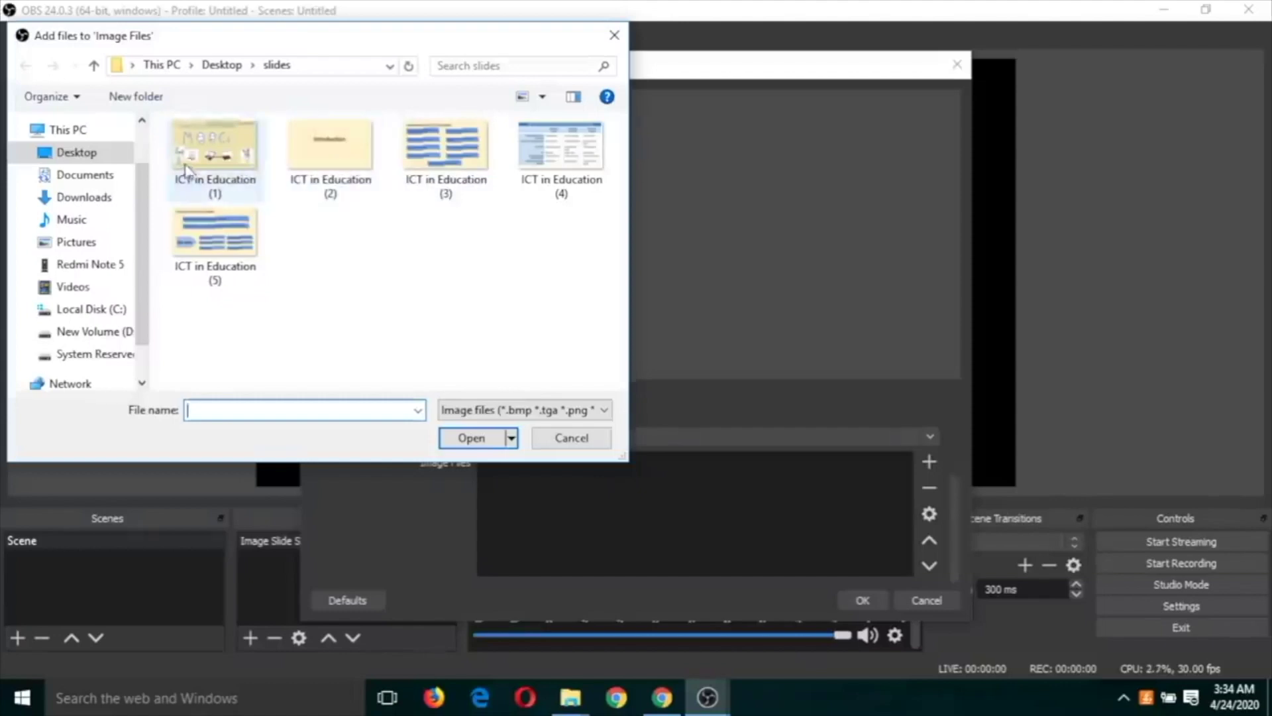
left_click(245, 160)
key("shift+Right")
key("shift+Right")
key("shift+Right")
key("shift+Right")
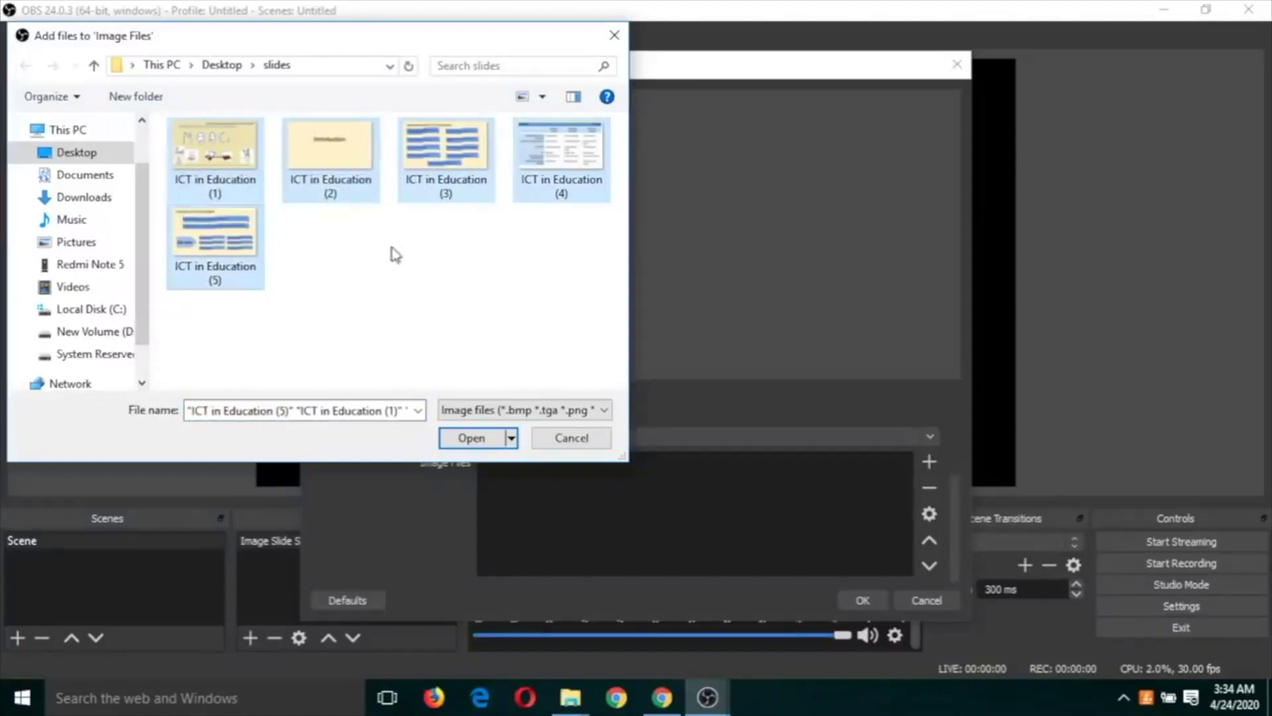
left_click(478, 439)
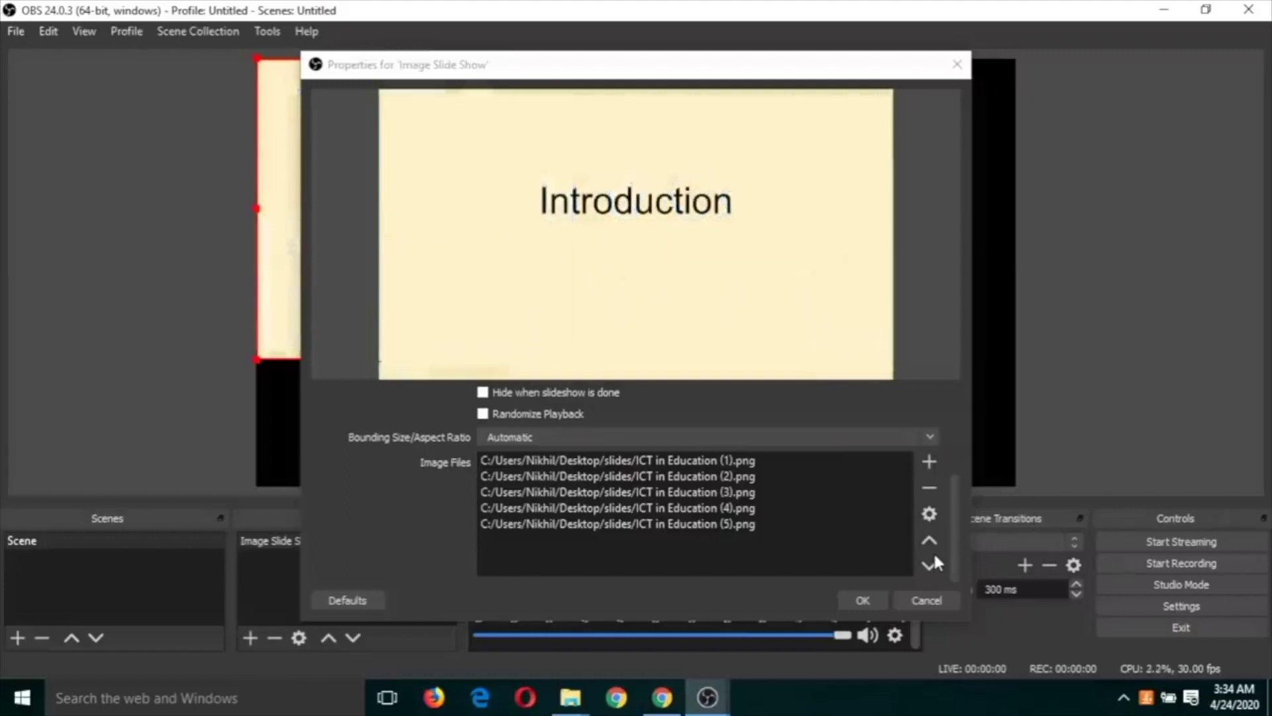
Step: Confirm the slide show properties, stretch the slide to fill the canvas, and select the source
left_click(864, 600)
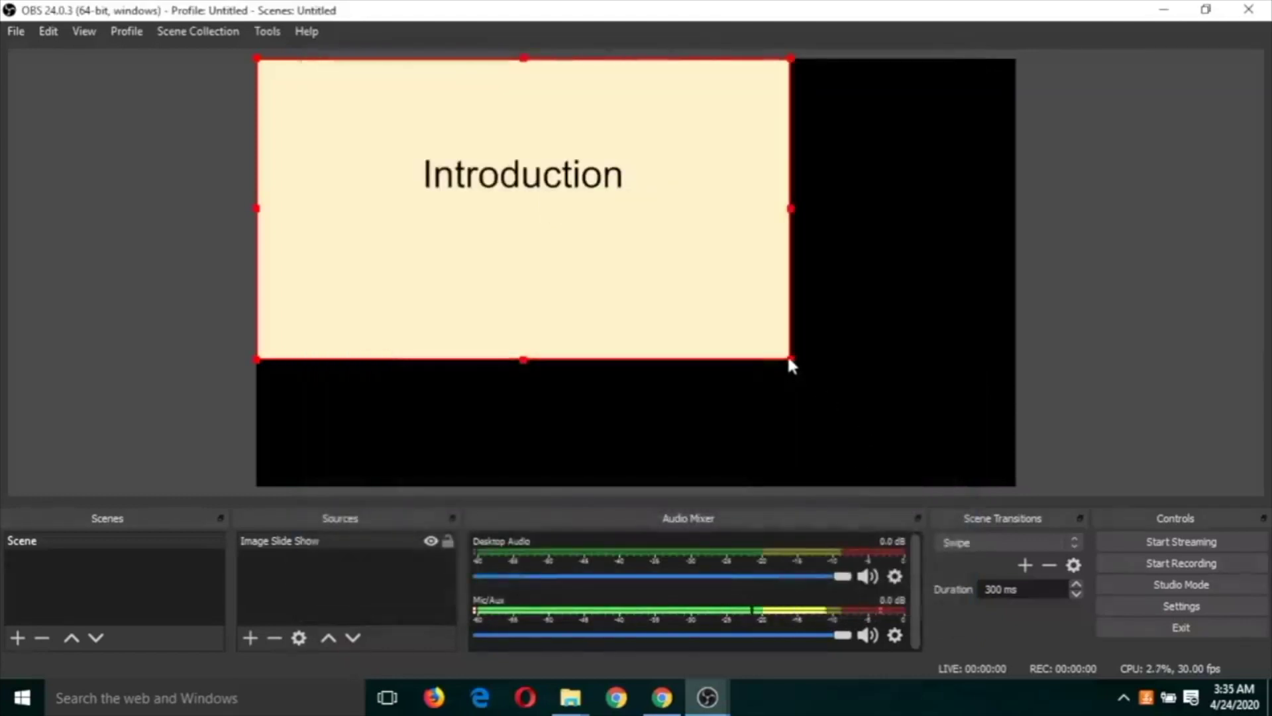
left_click_drag(789, 361, 1016, 479)
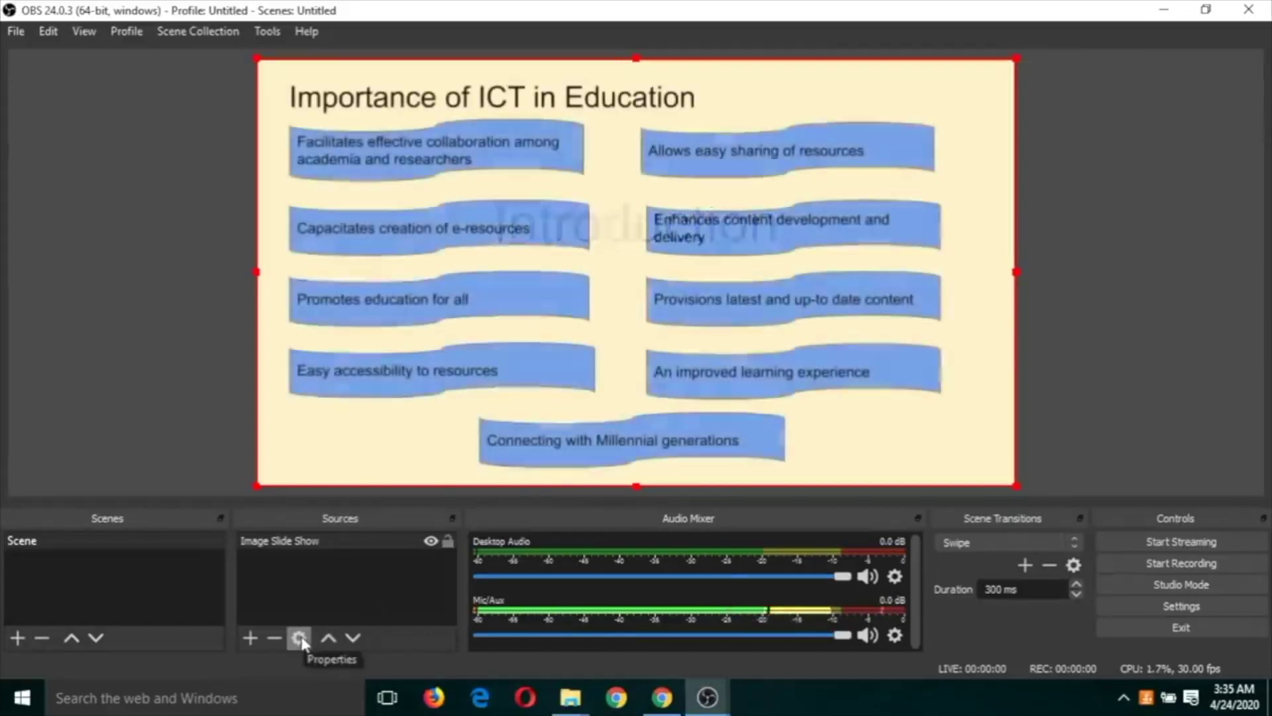
left_click(319, 540)
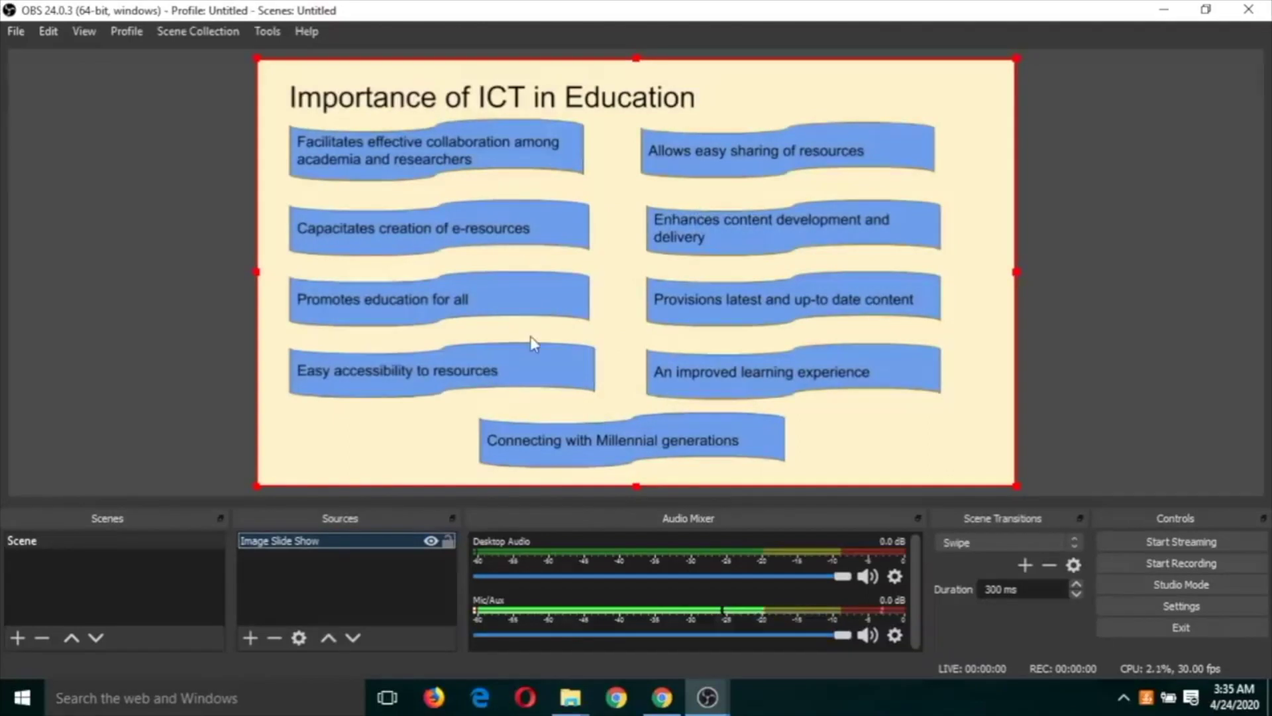
Step: Set the slide show's Slide Mode to Manual (Use hotkeys) with Loop unchecked
right_click(499, 355)
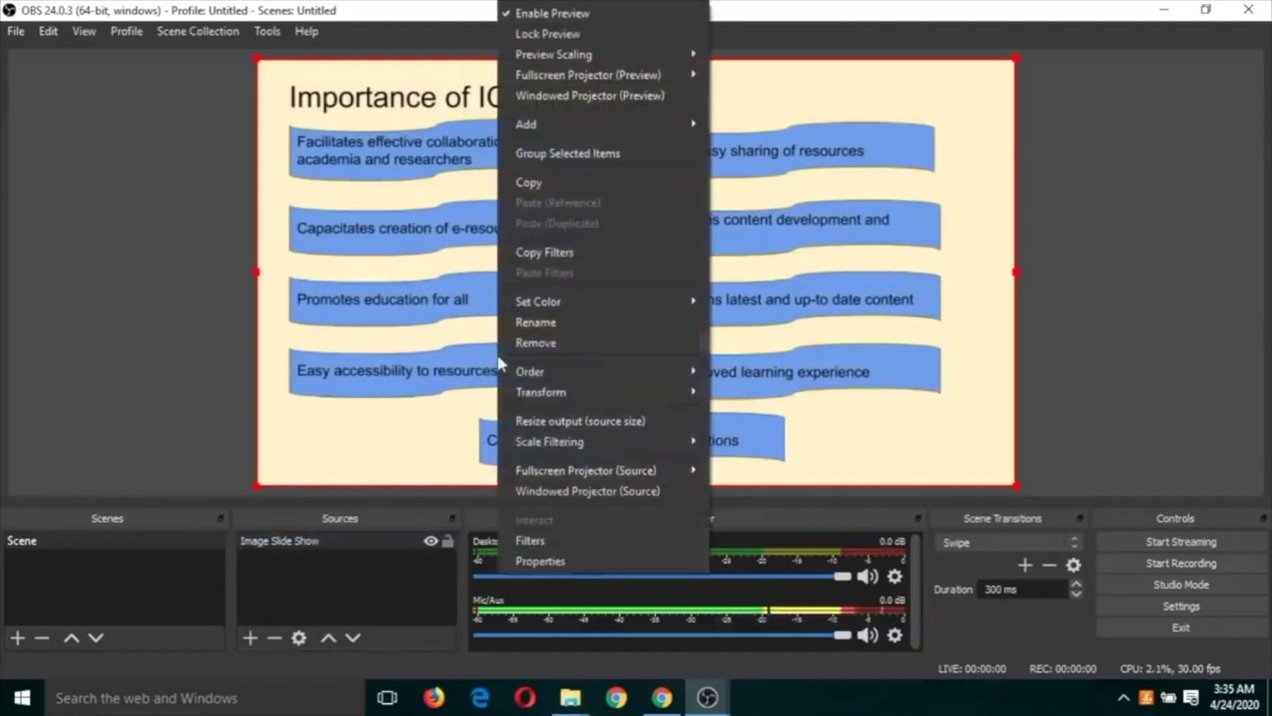
left_click(552, 559)
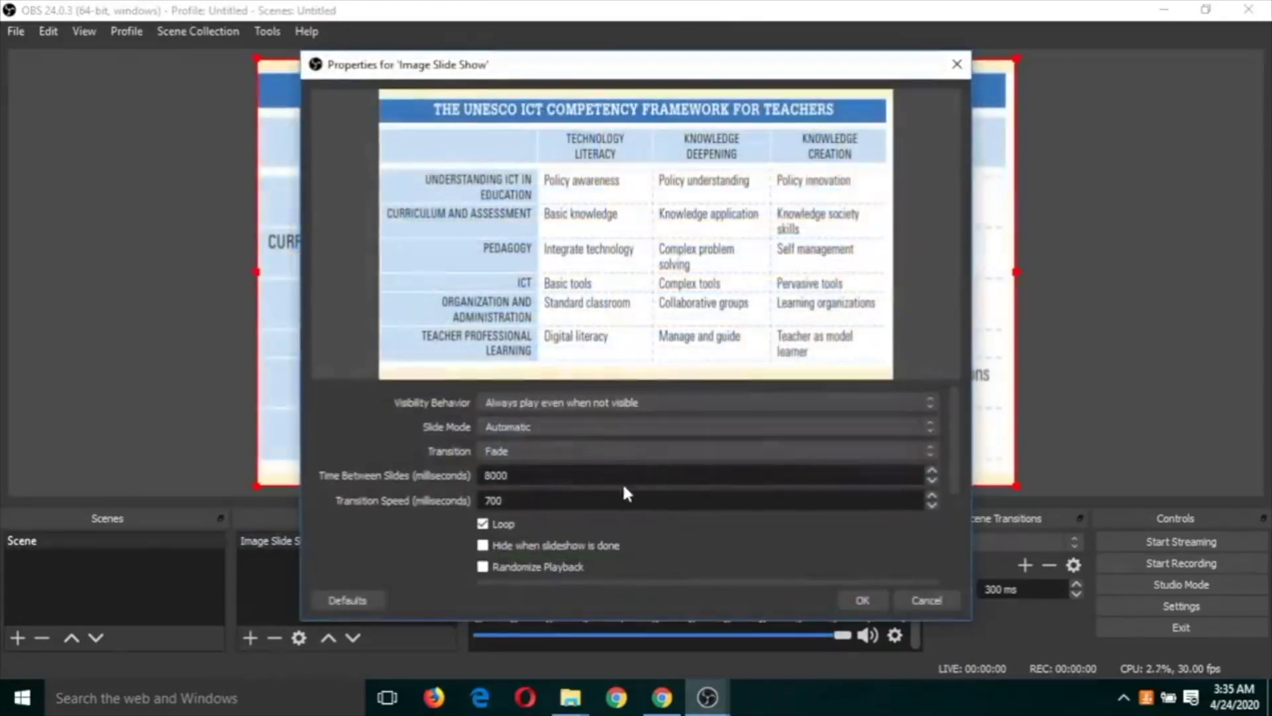
left_click(507, 428)
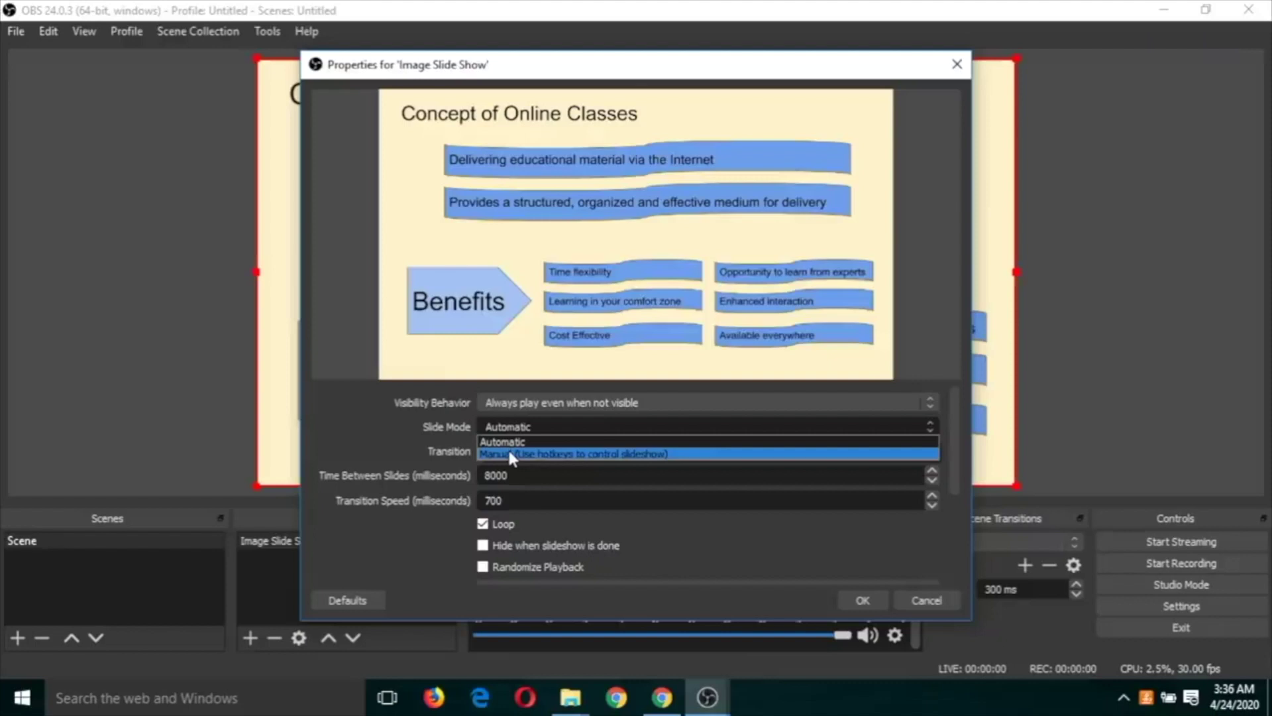
left_click(509, 453)
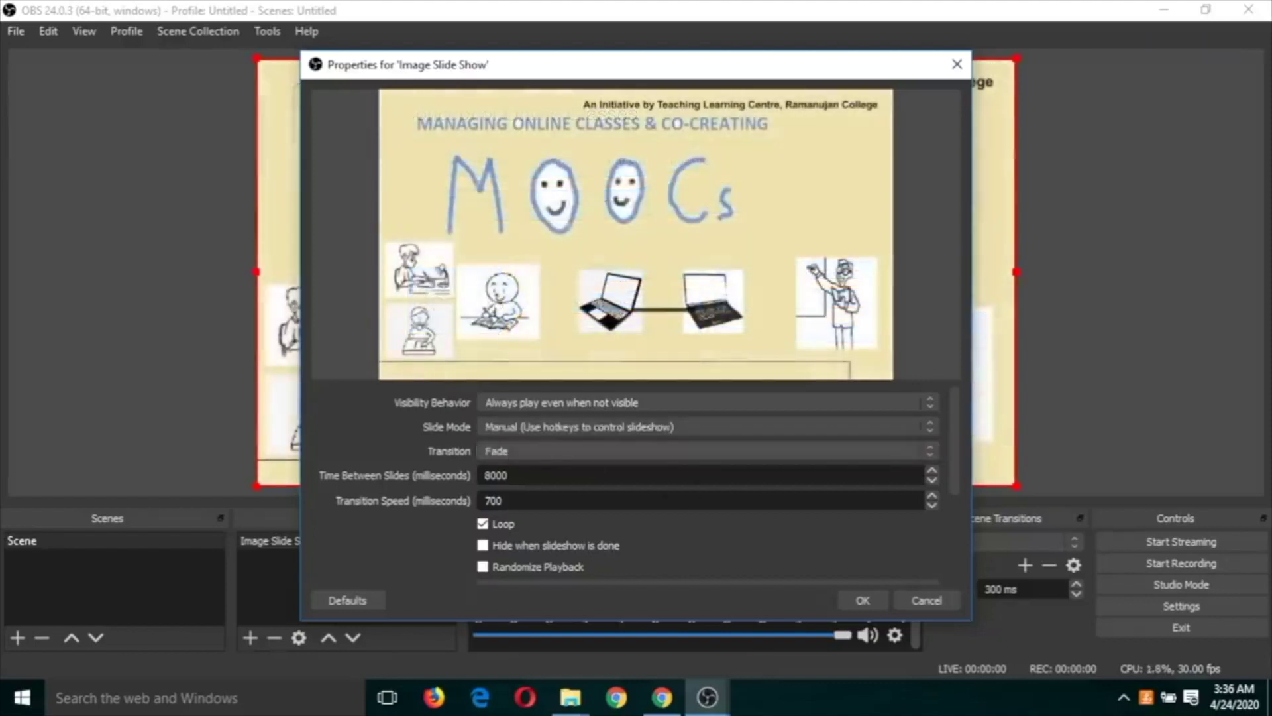
left_click(571, 424)
left_click(551, 439)
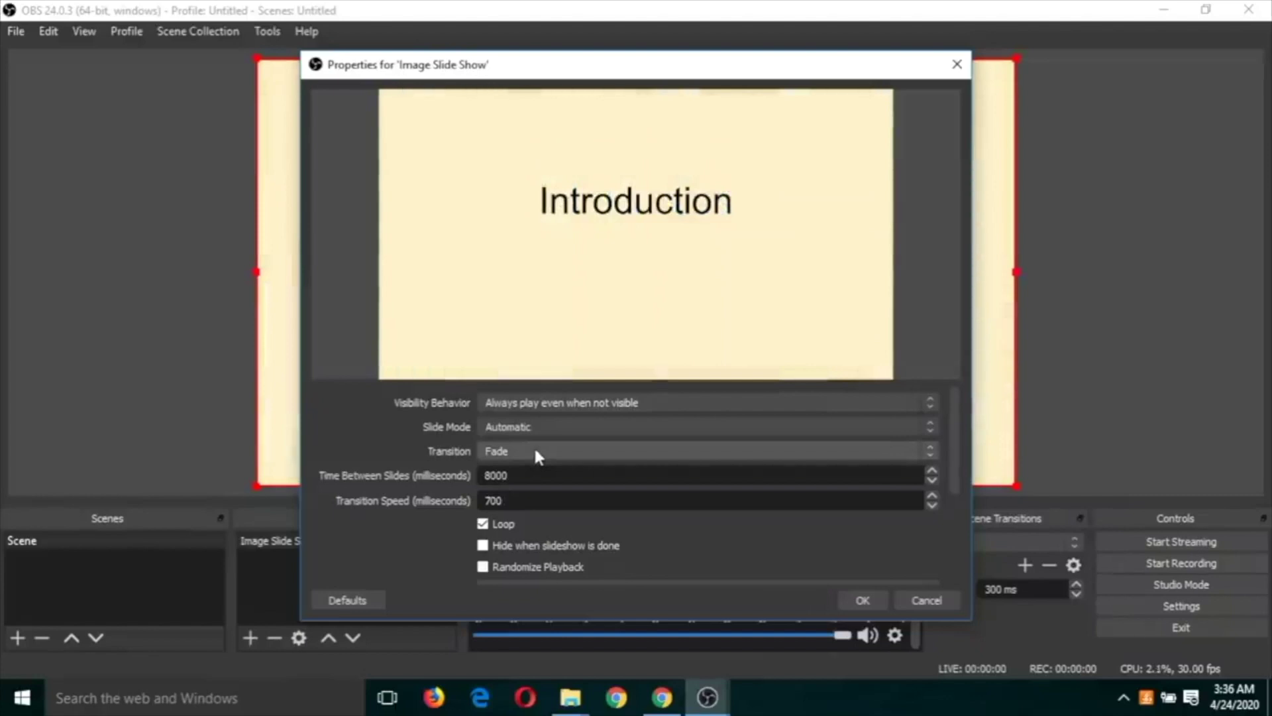
left_click(540, 428)
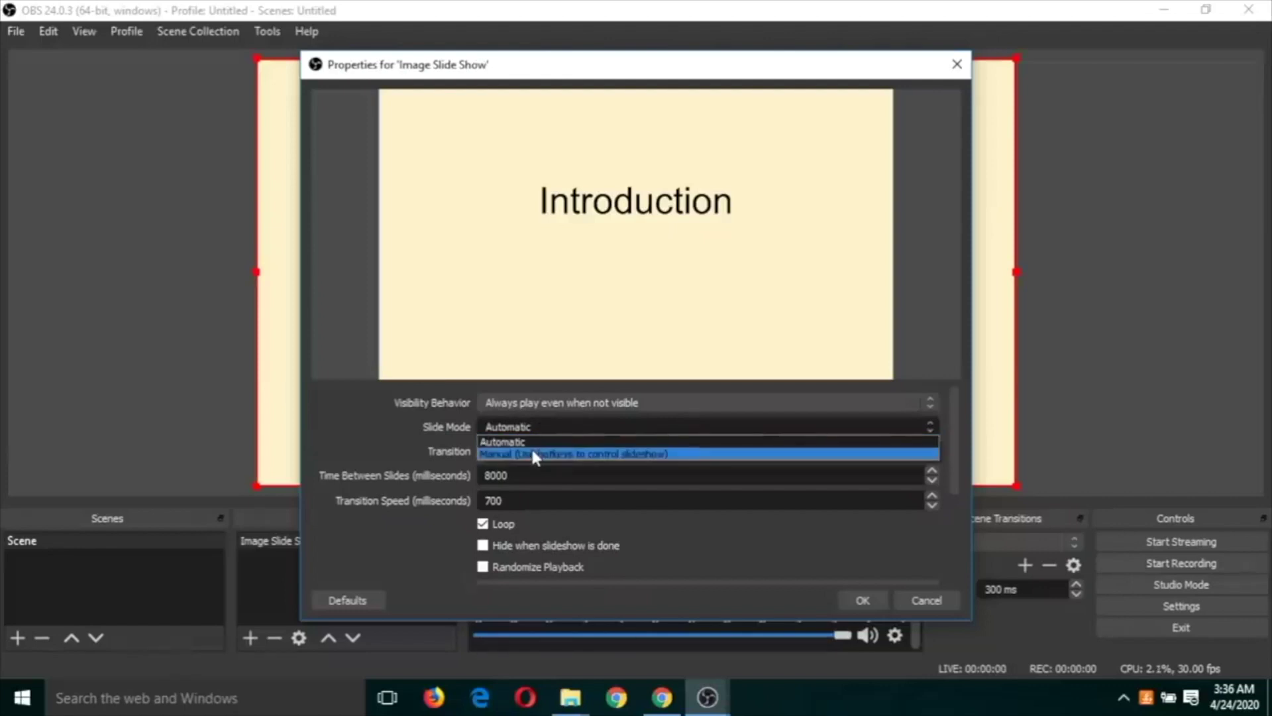
left_click(532, 453)
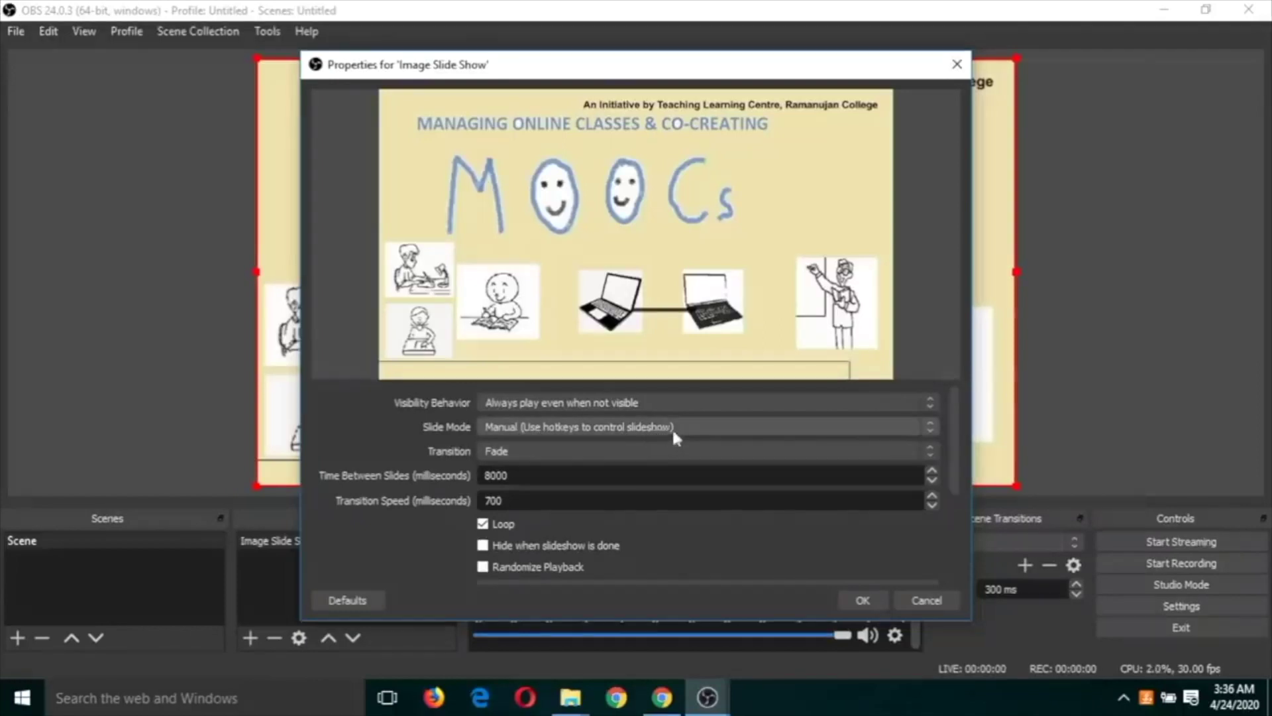
left_click(483, 524)
left_click(863, 600)
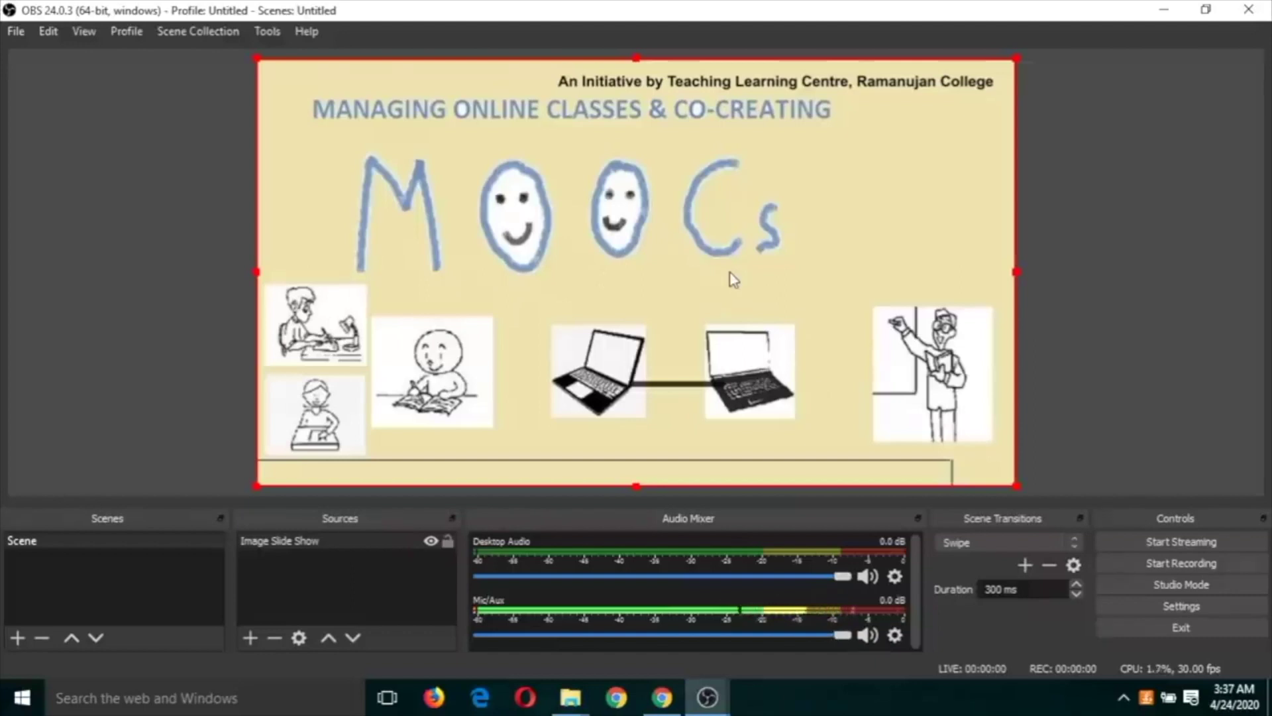
Step: In Settings > Hotkeys, bind Image Slide Show Next Slide to Right and Previous Slide to Left
left_click(19, 37)
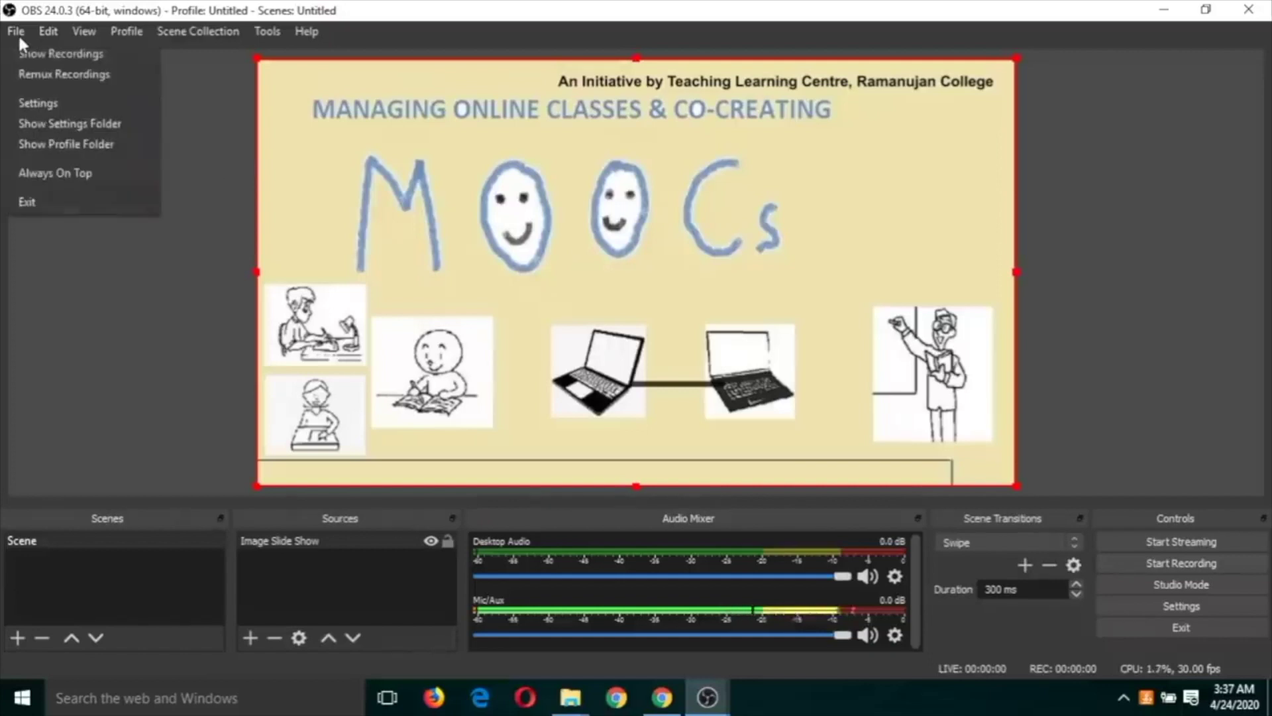
left_click(35, 100)
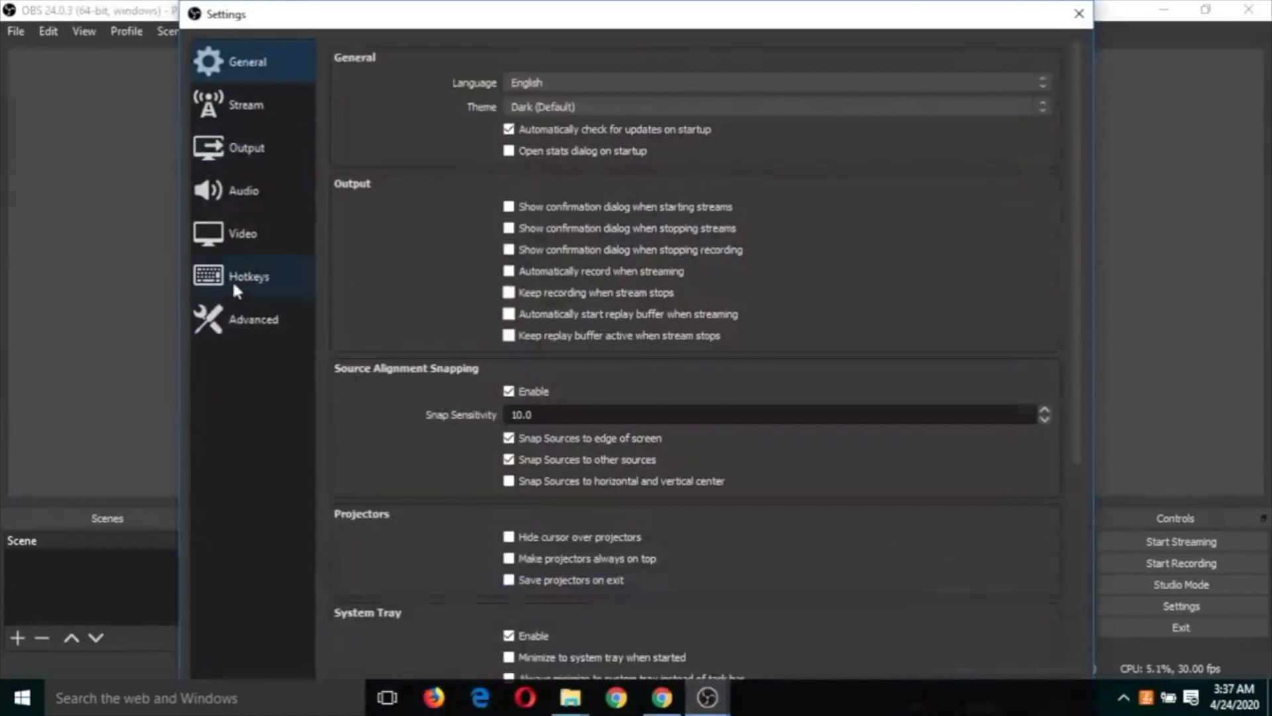
left_click(232, 280)
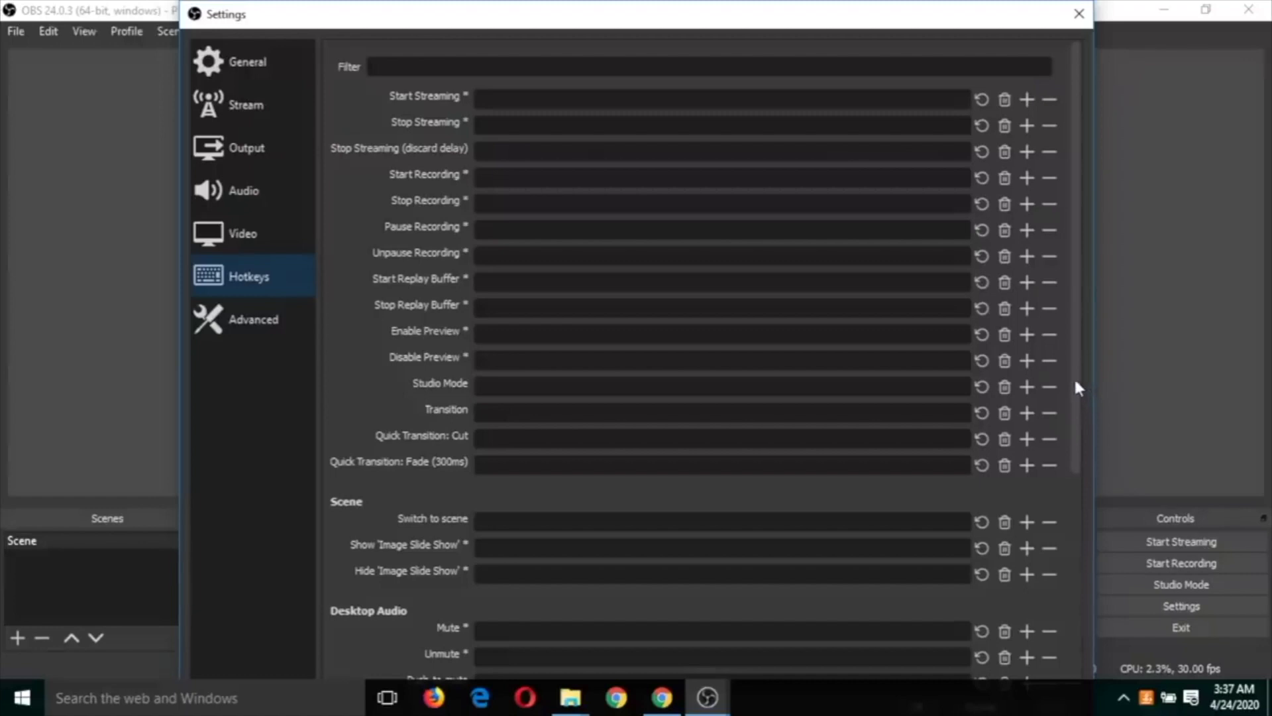
left_click_drag(1073, 376, 1054, 596)
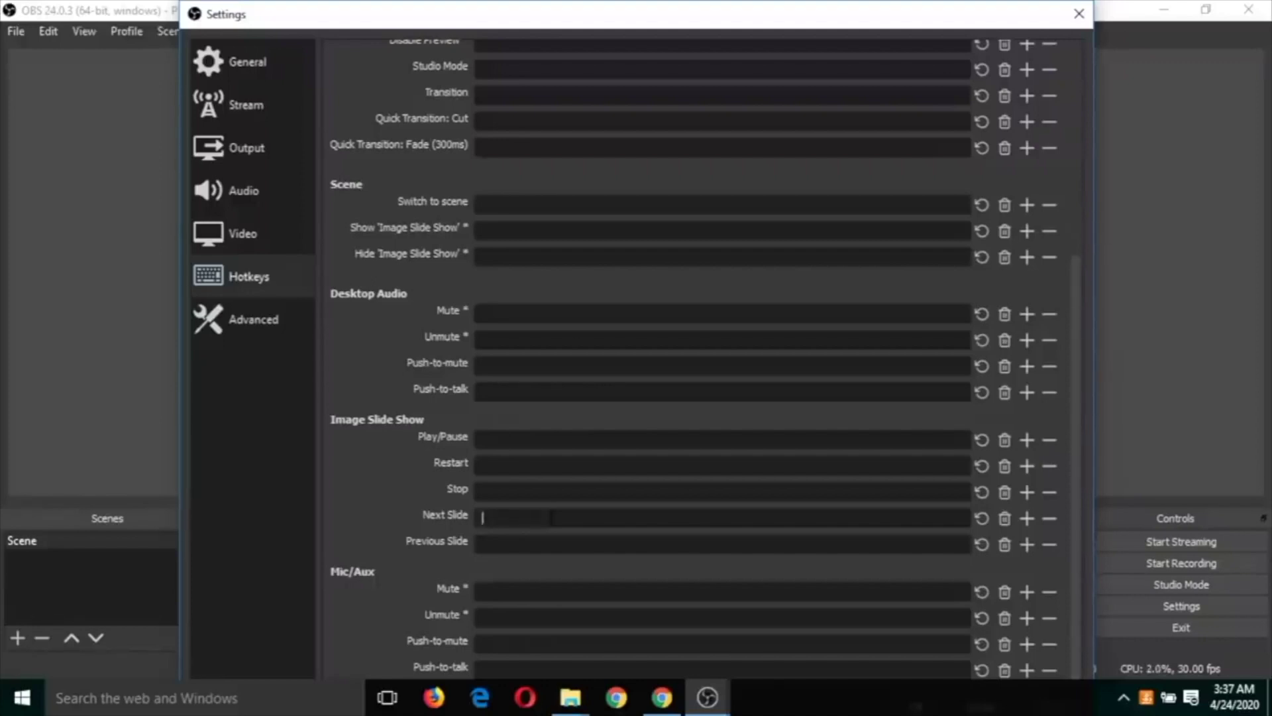
key("Right")
left_click(484, 544)
key("Left")
left_click_drag(711, 7, 673, 58)
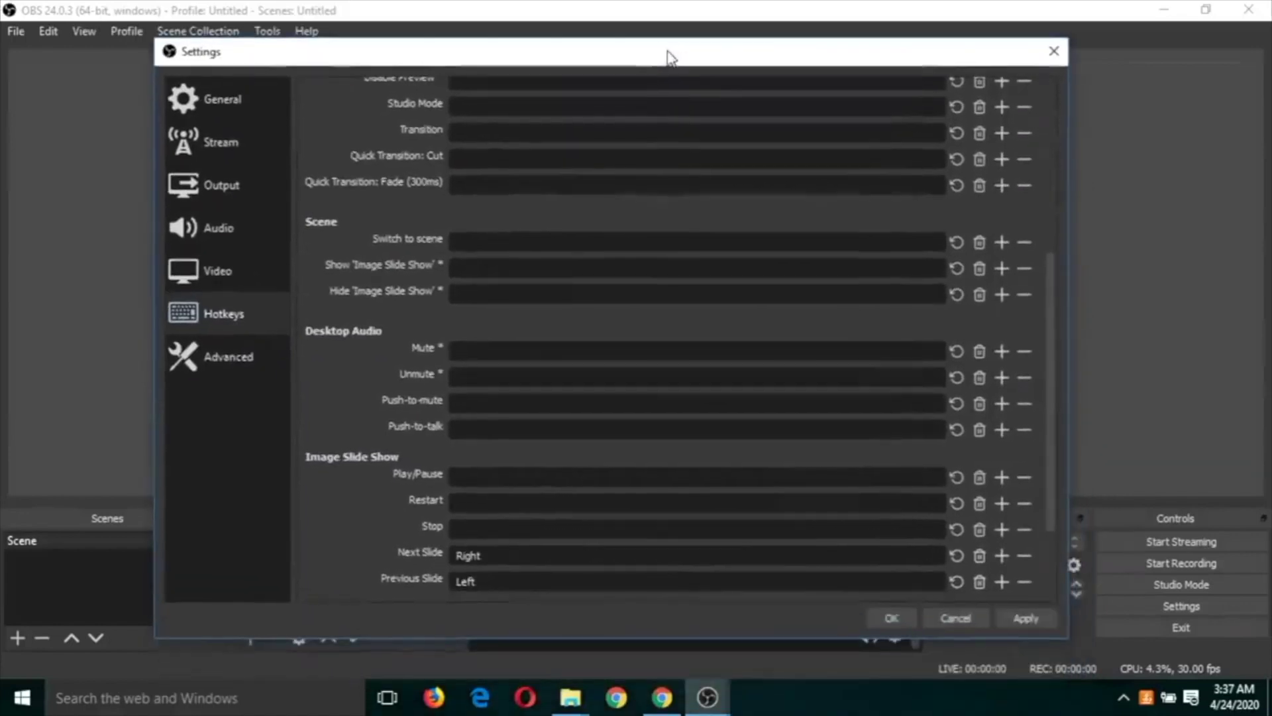
Step: Save the hotkeys, start recording, and step forward three slides to the UNESCO framework table
left_click(892, 617)
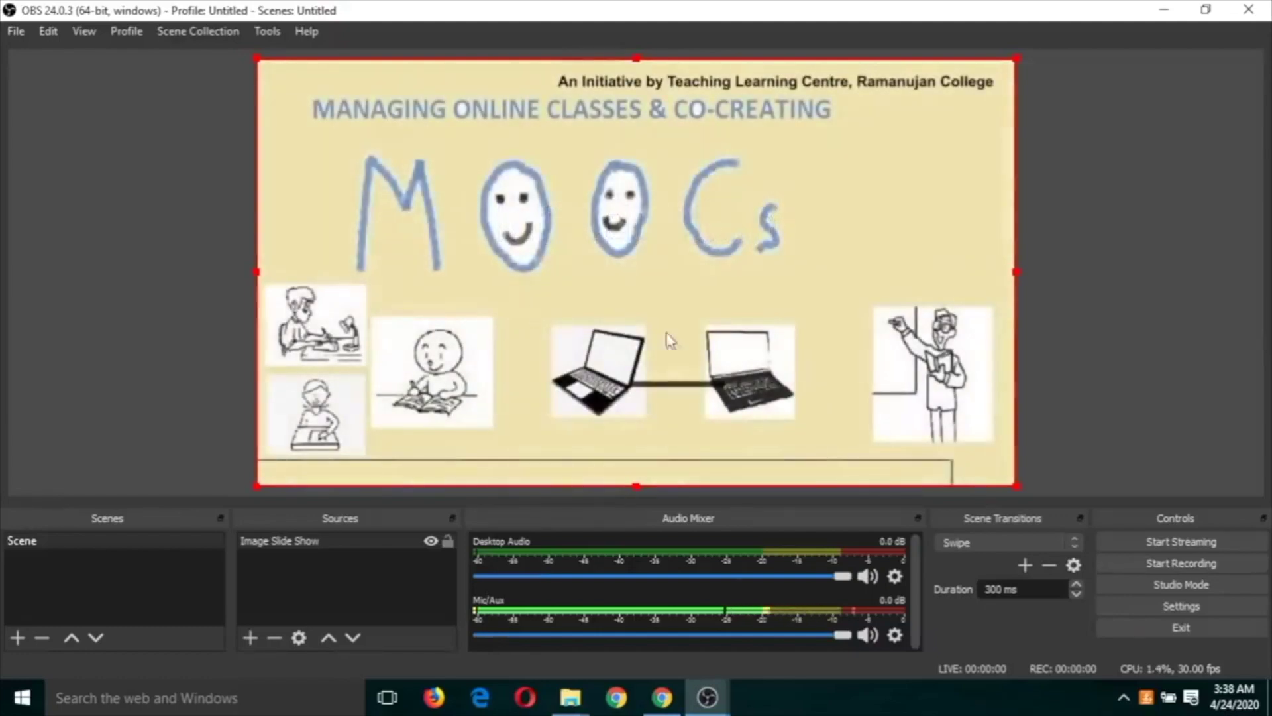
left_click(1167, 563)
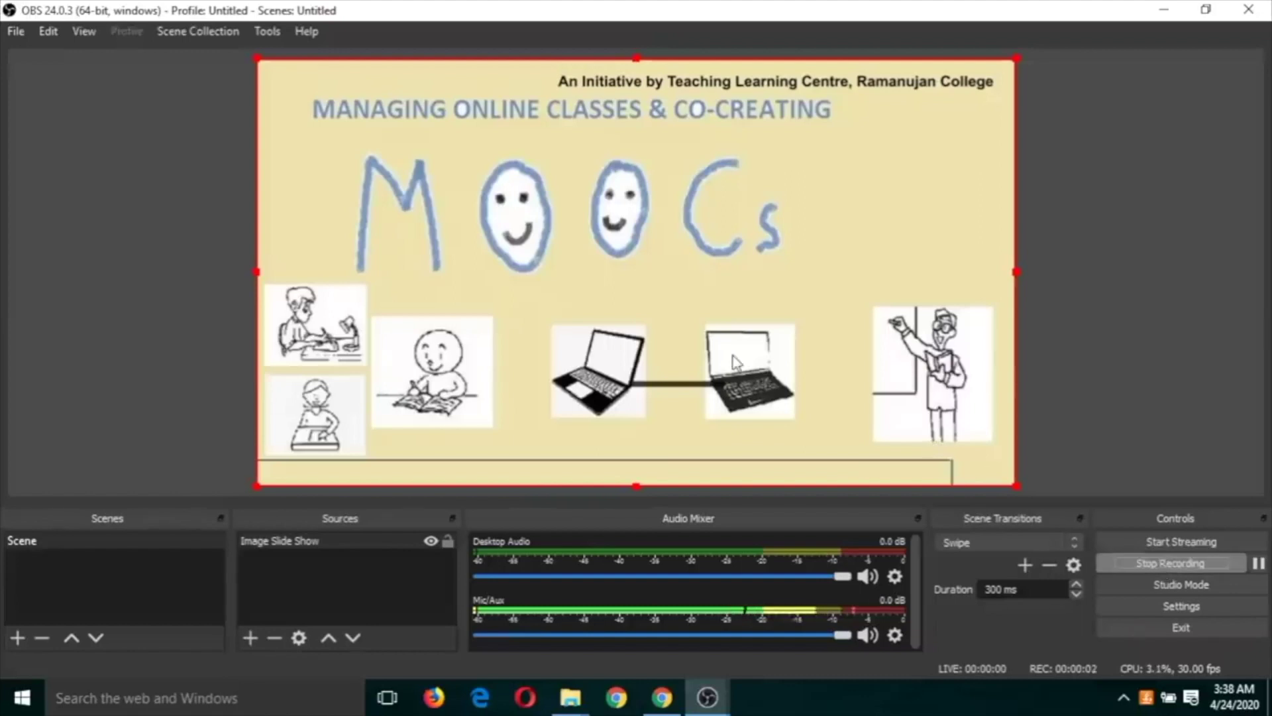
key("Down")
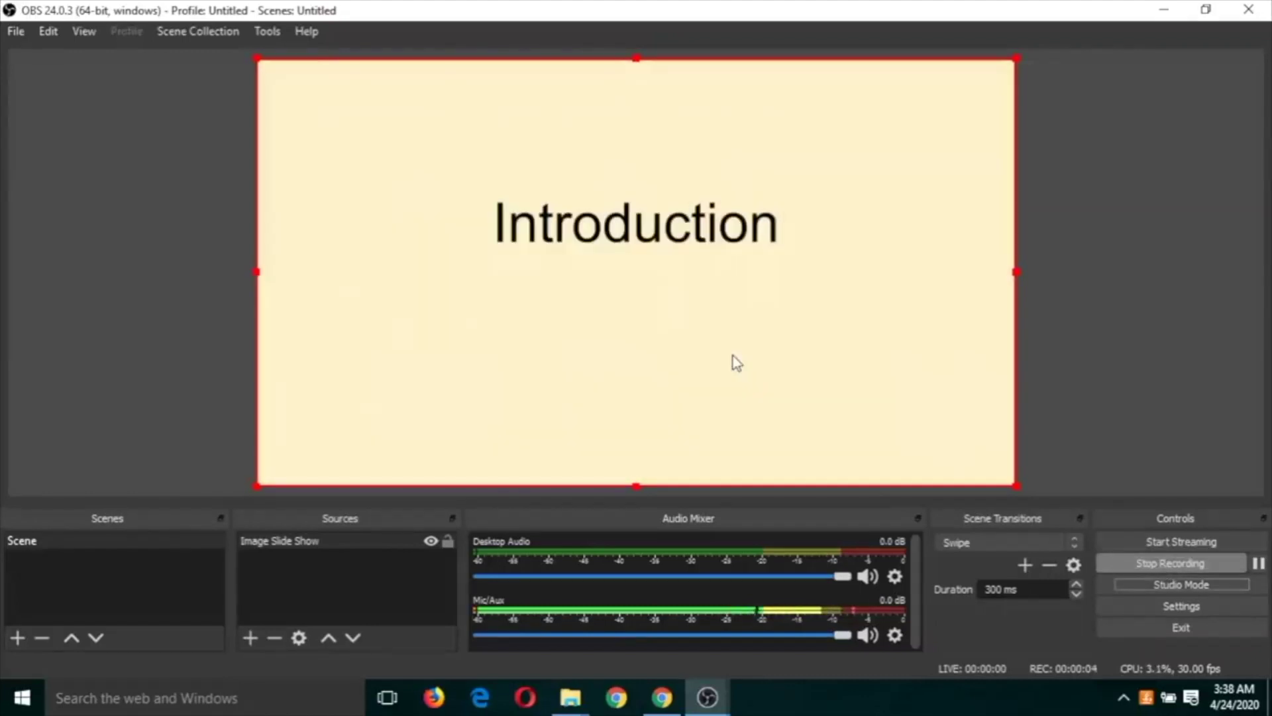
key("Down")
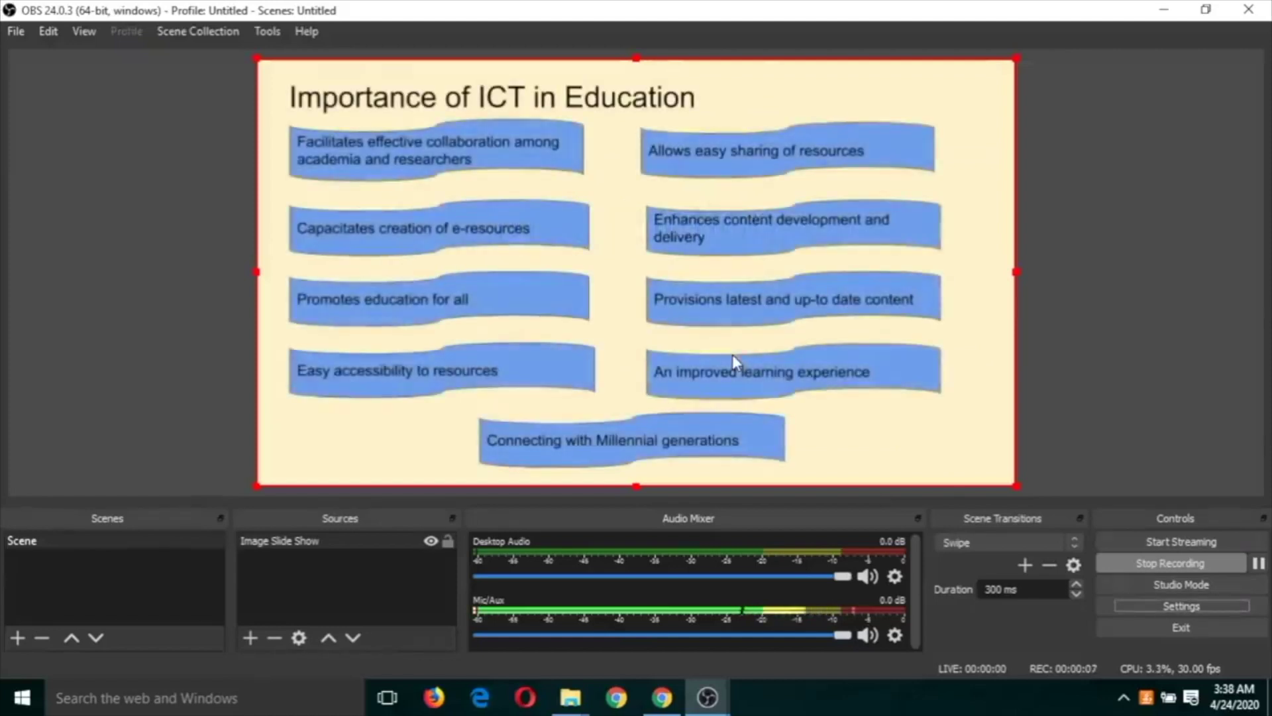
key("Down")
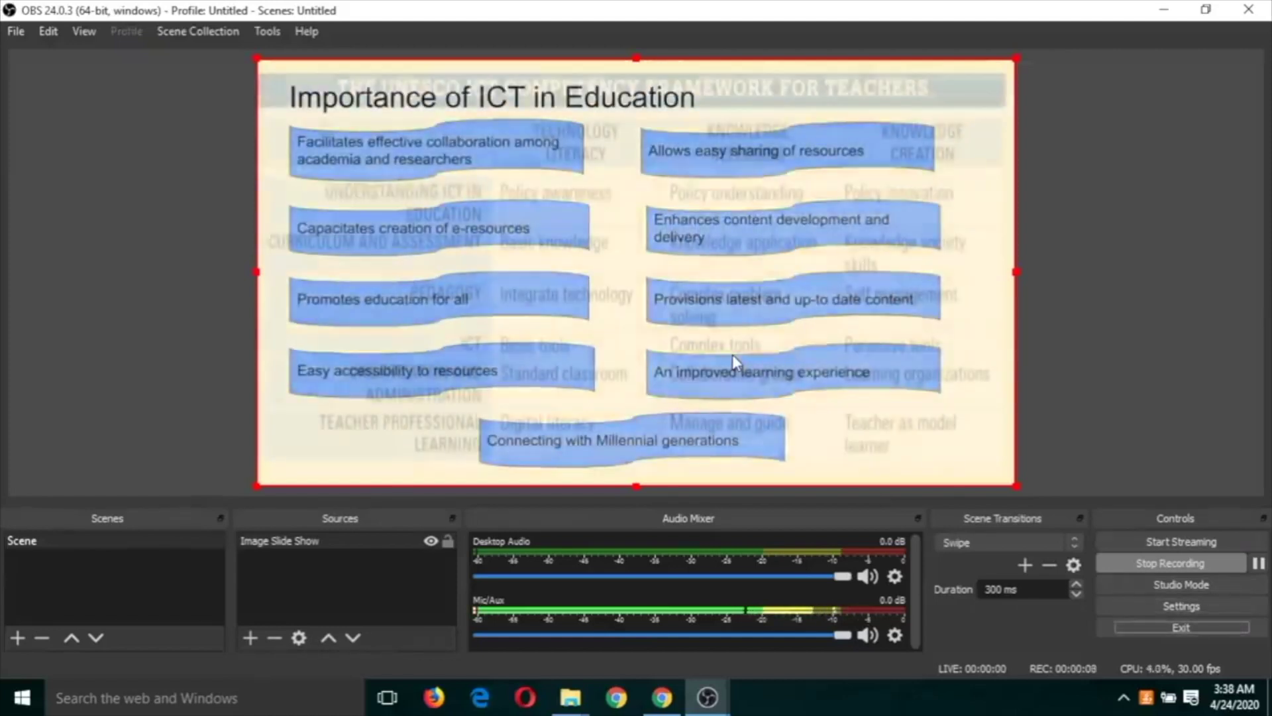